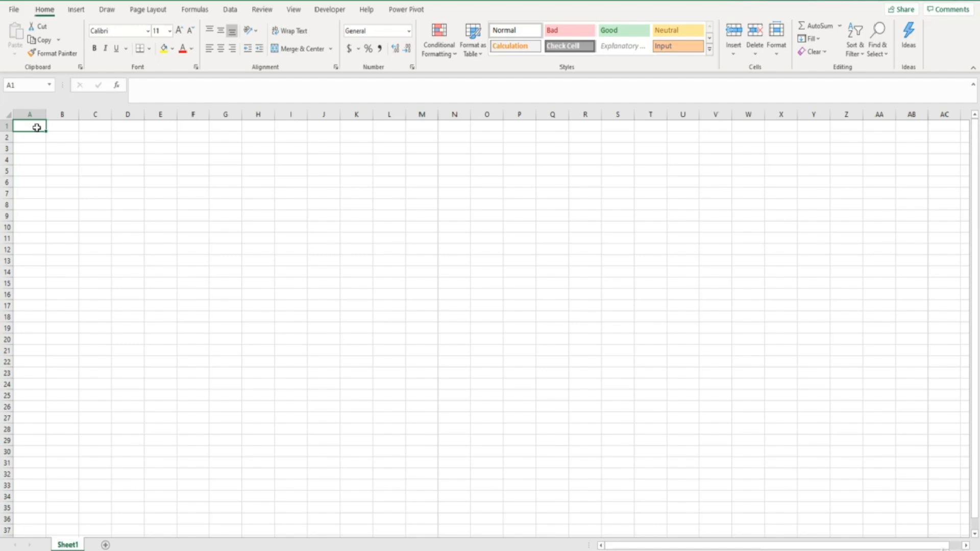
Step: Open the Power Pivot data model window for the blank workbook
{"action": "left_click", "coordinate": [401, 10]}
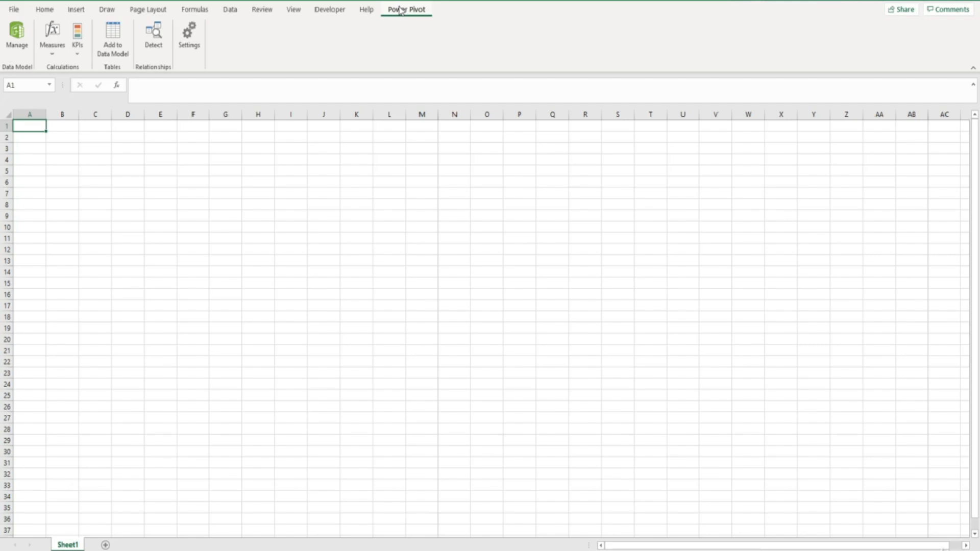
{"action": "left_click", "coordinate": [65, 205]}
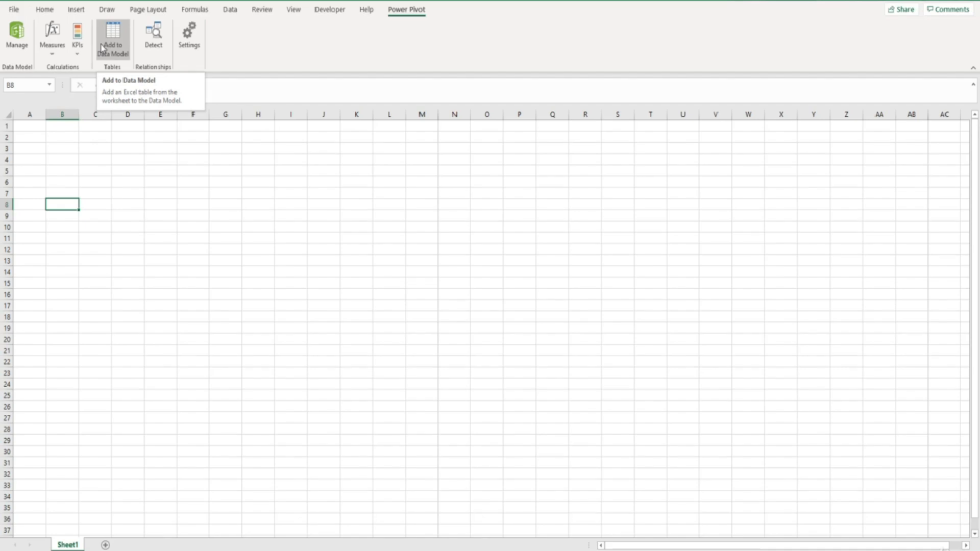
{"action": "left_click", "coordinate": [23, 36]}
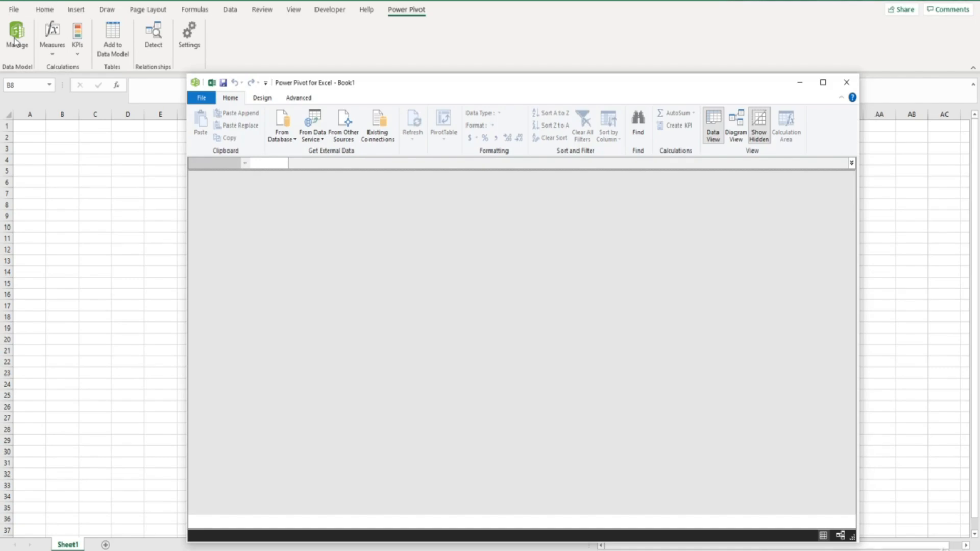
Step: Start a table import into the data model with an Excel file as the data source
{"action": "left_click", "coordinate": [280, 142]}
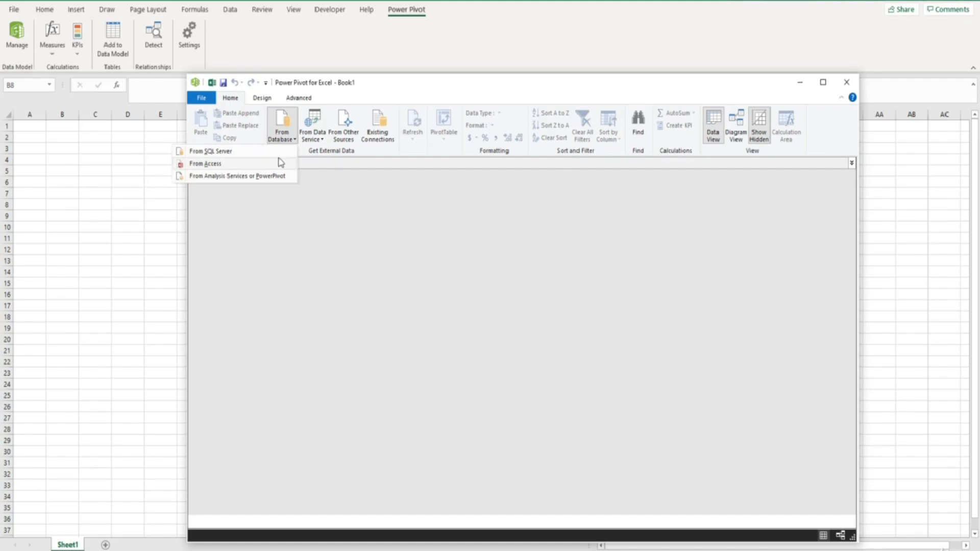
{"action": "left_click", "coordinate": [348, 132]}
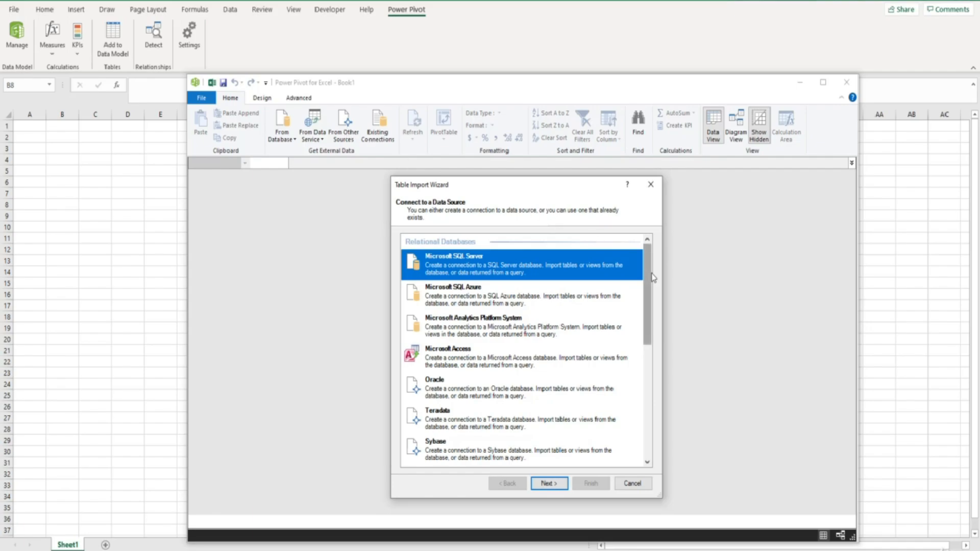
{"action": "left_click_drag", "start_coordinate": [651, 279], "coordinate": [658, 401]}
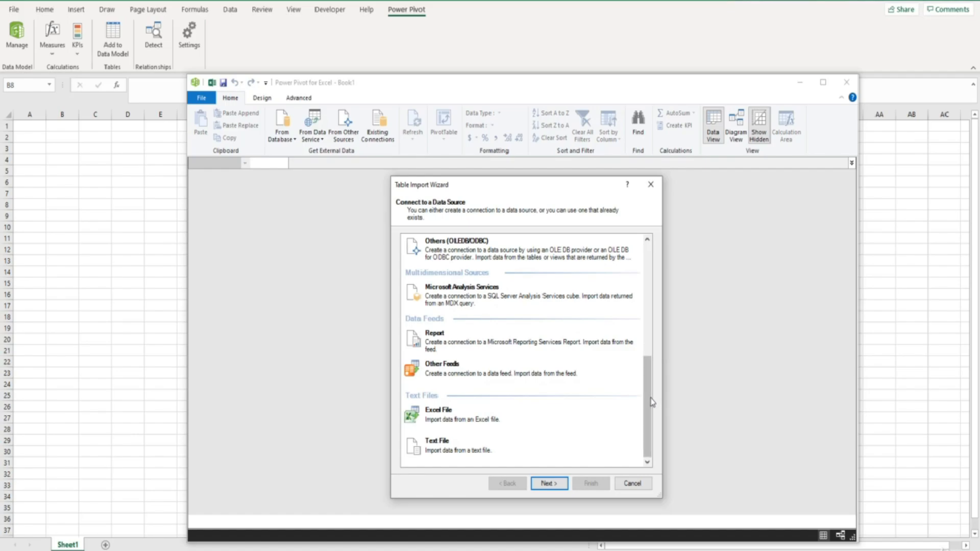
{"action": "left_click", "coordinate": [480, 419]}
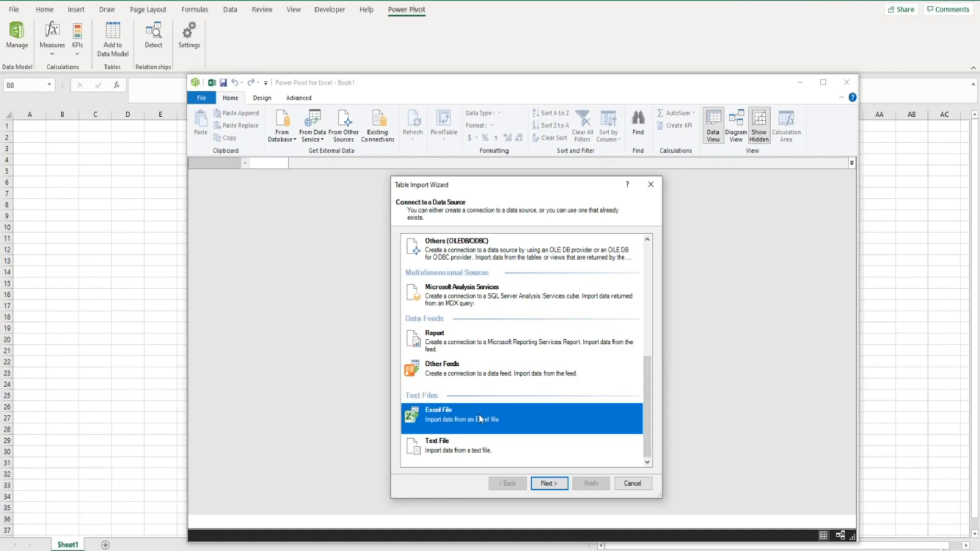
{"action": "left_click", "coordinate": [549, 484]}
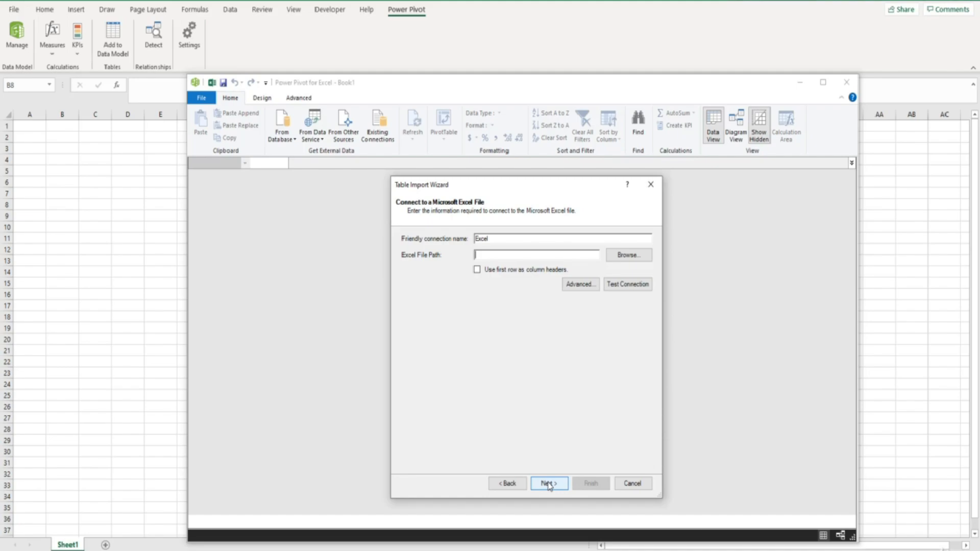
Step: Connect the import to PowerPivot Data Tables.xlsx on the Desktop, using the first row as column headers
{"action": "left_click", "coordinate": [620, 255]}
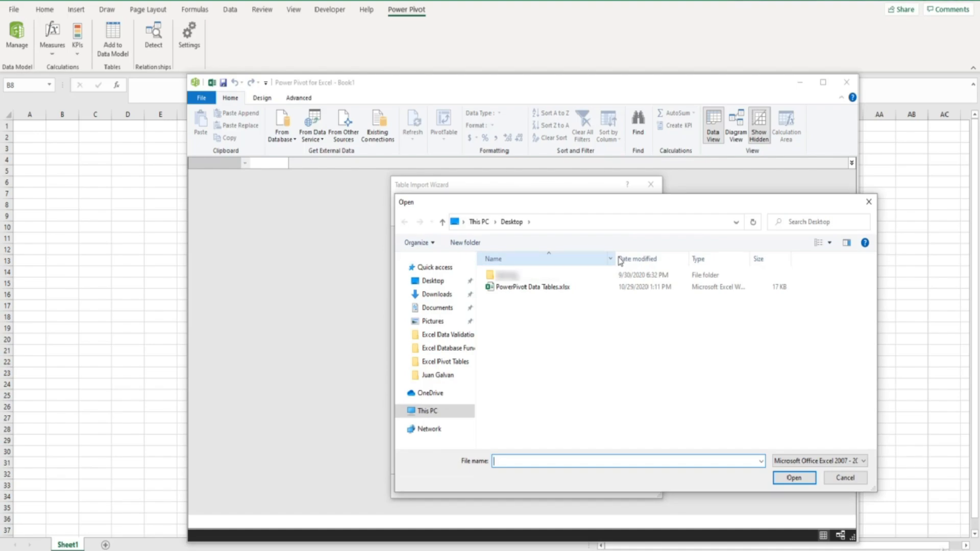
{"action": "left_click", "coordinate": [568, 290]}
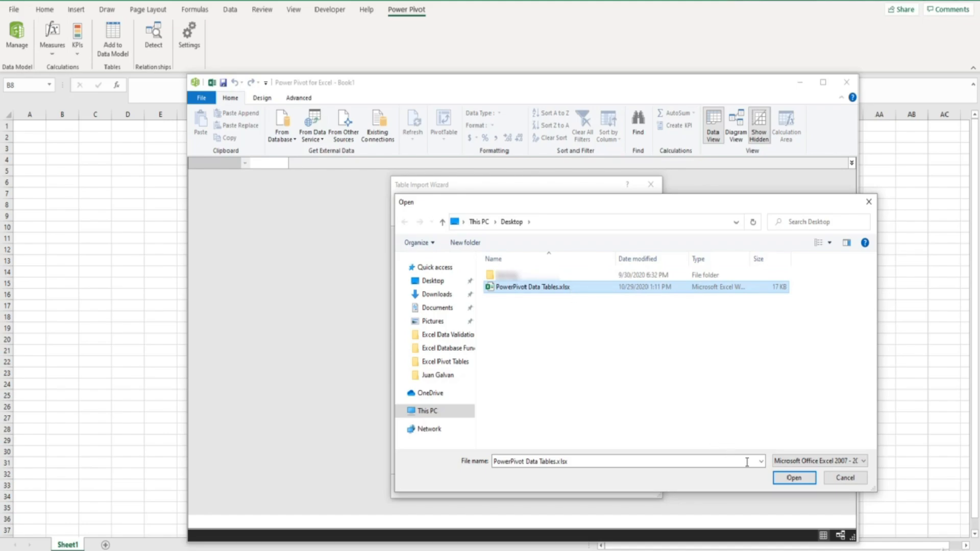
{"action": "left_click", "coordinate": [779, 479]}
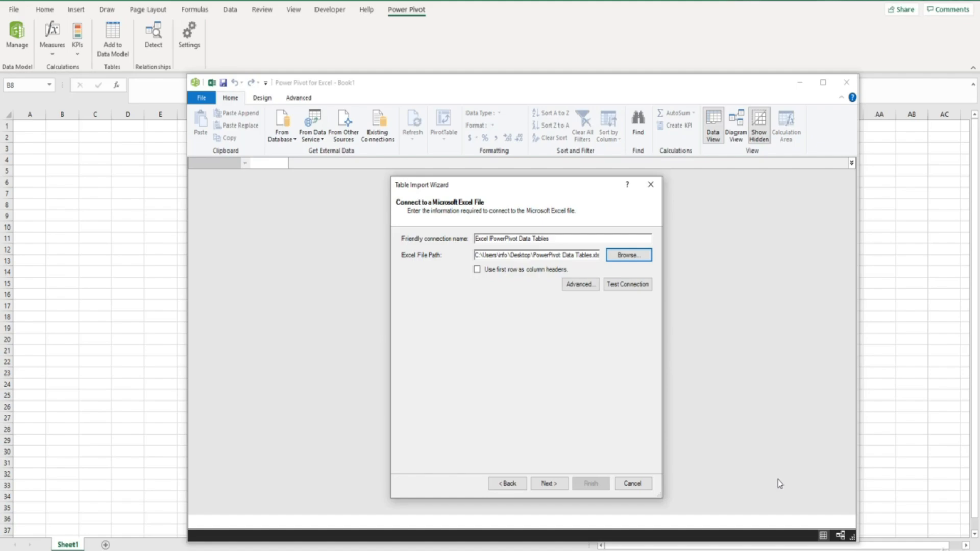
{"action": "left_click", "coordinate": [477, 270]}
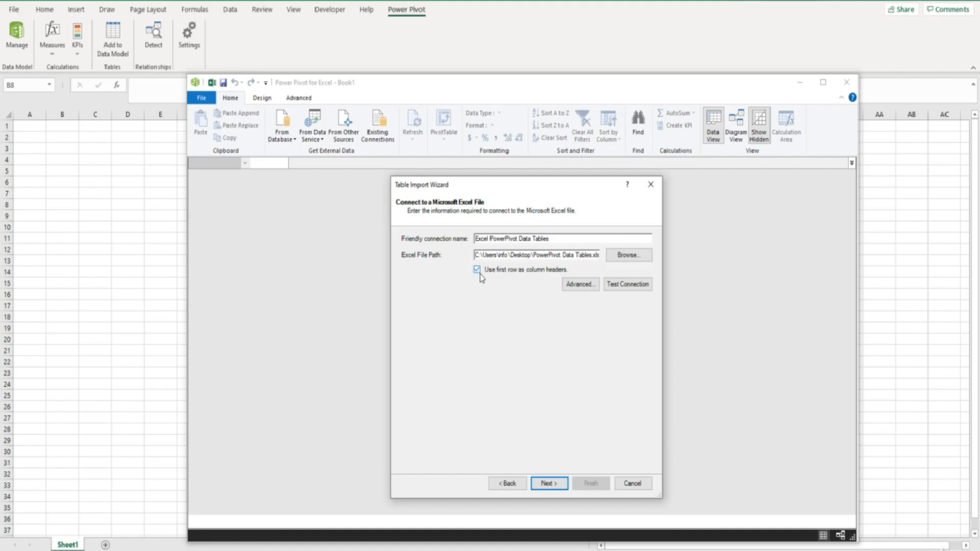
{"action": "left_click", "coordinate": [548, 484]}
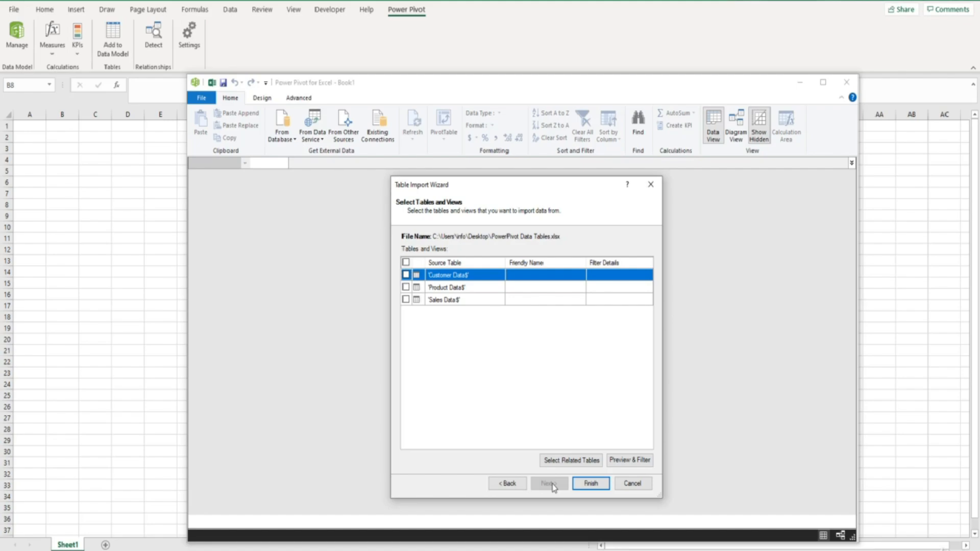
Step: Import all the source tables, Customer Data, Product Data and Sales Data, and close the import wizard
{"action": "left_click", "coordinate": [406, 263]}
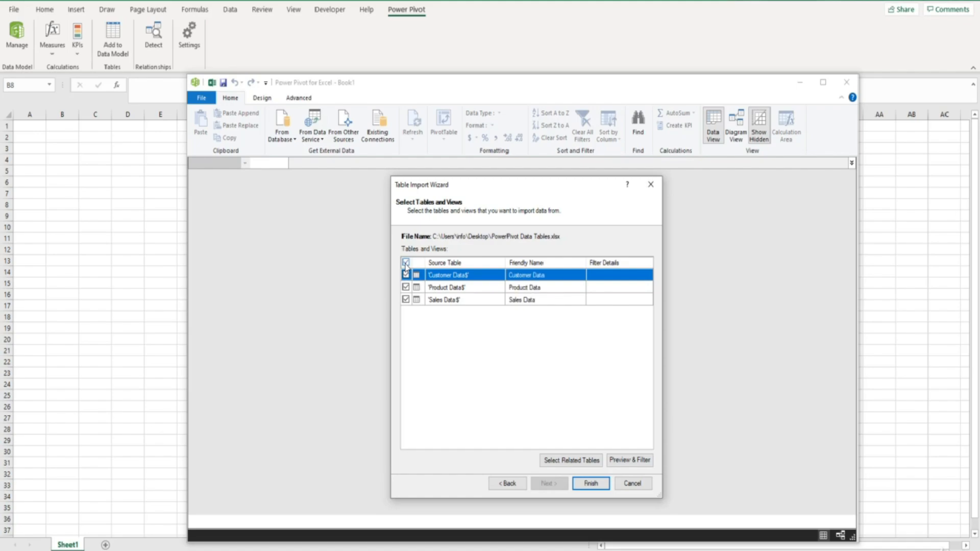
{"action": "left_click", "coordinate": [589, 483]}
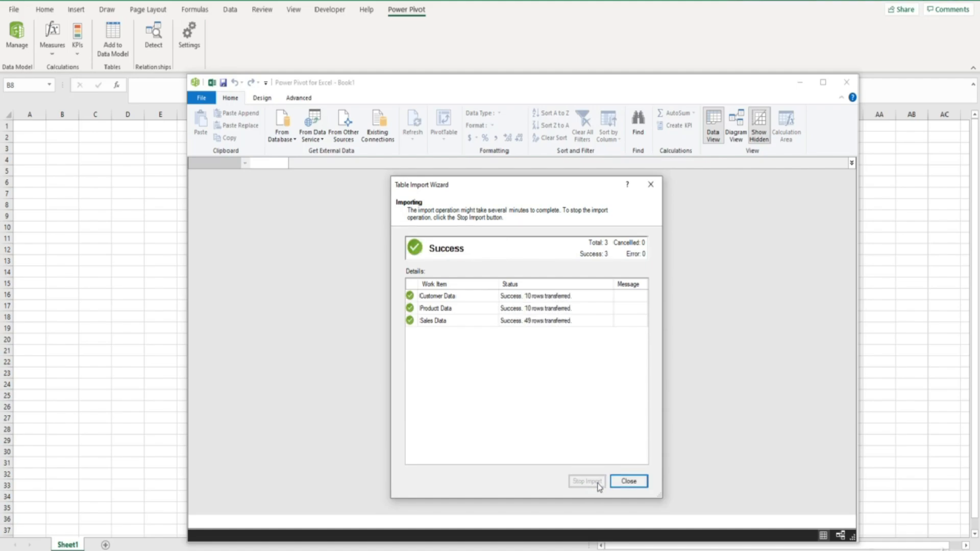
{"action": "left_click", "coordinate": [628, 482]}
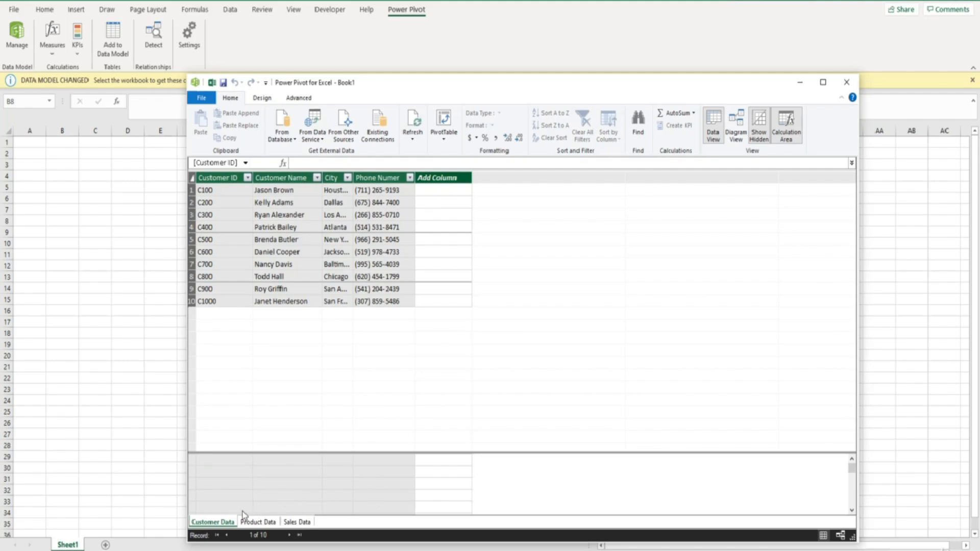
Step: Look through the Product Data and Sales Data tables, and enlarge the Sales Data box in the diagram to show all its fields
{"action": "left_click", "coordinate": [245, 526]}
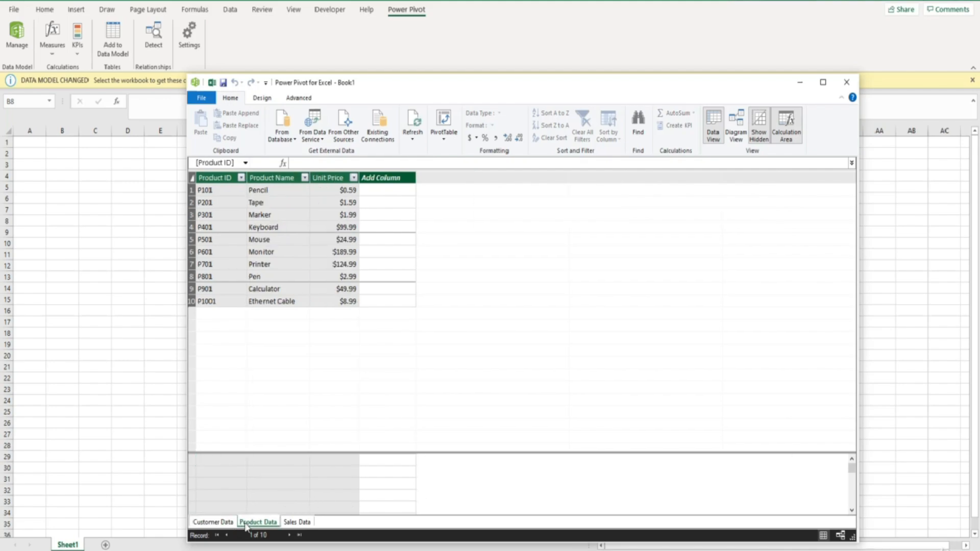
{"action": "left_click", "coordinate": [294, 523]}
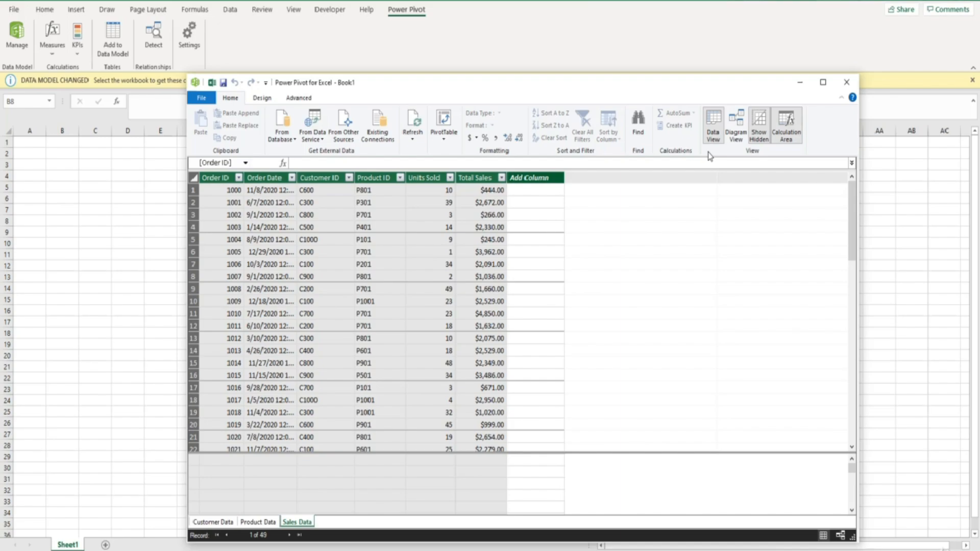
{"action": "left_click", "coordinate": [735, 134]}
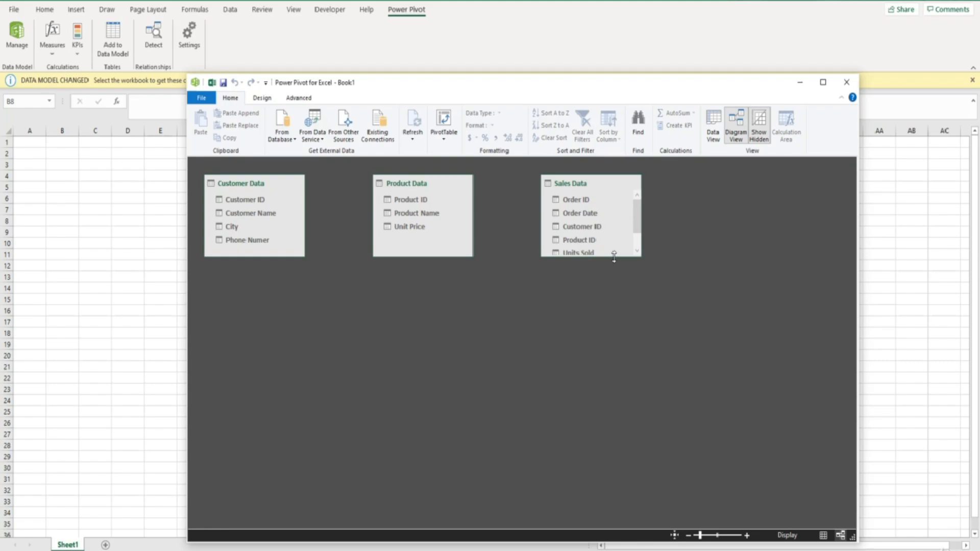
{"action": "left_click_drag", "start_coordinate": [614, 257], "coordinate": [611, 290]}
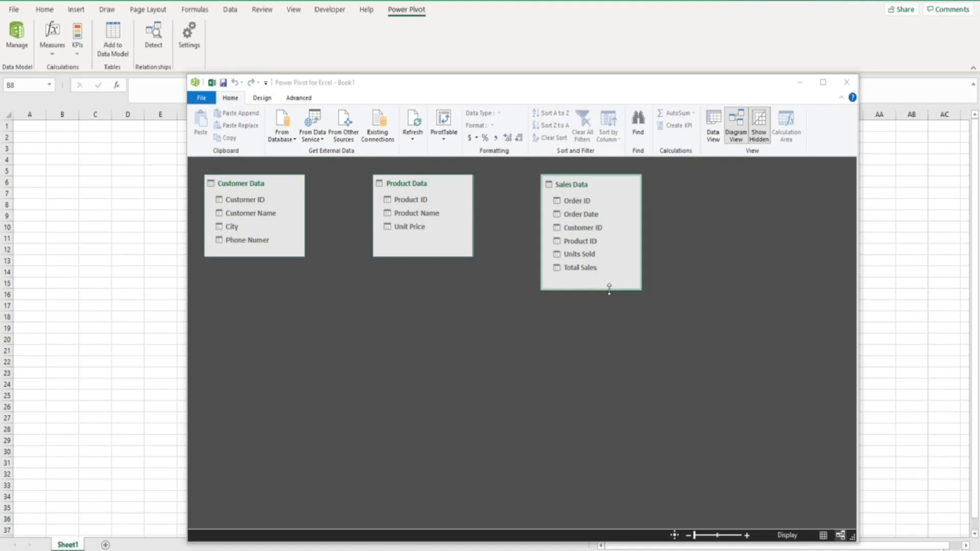
Step: Compare the Customer ID columns of the Sales Data and Customer Data tables in the data grid
{"action": "left_click", "coordinate": [713, 127]}
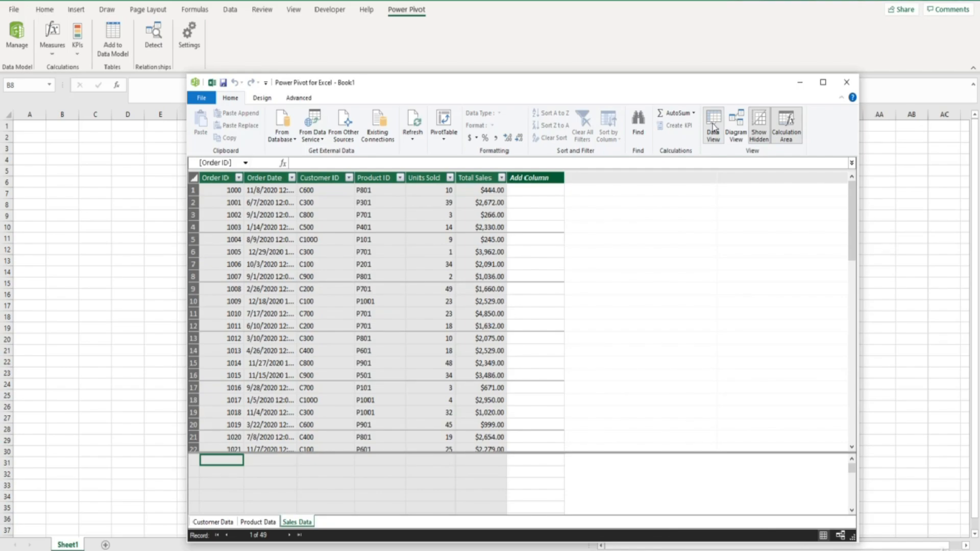
{"action": "left_click", "coordinate": [302, 522]}
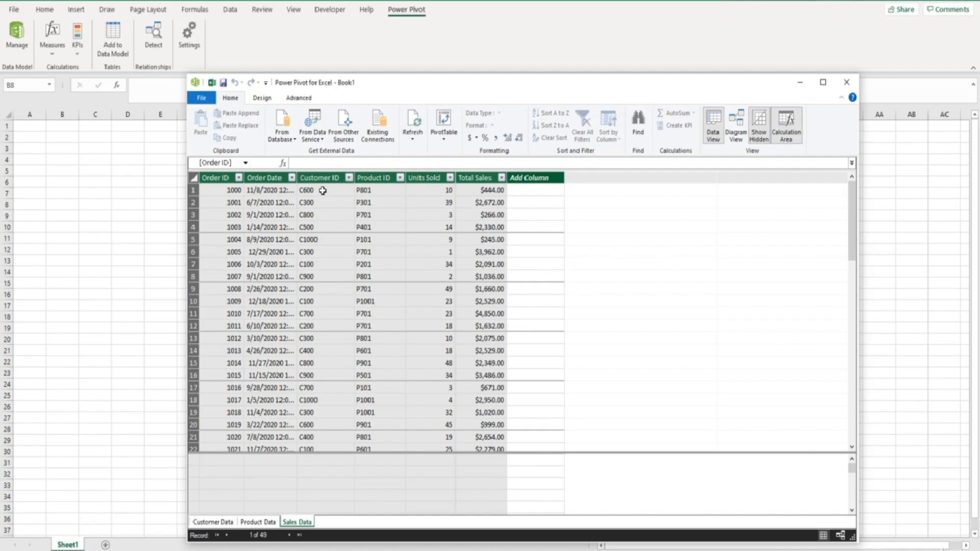
{"action": "left_click", "coordinate": [223, 524]}
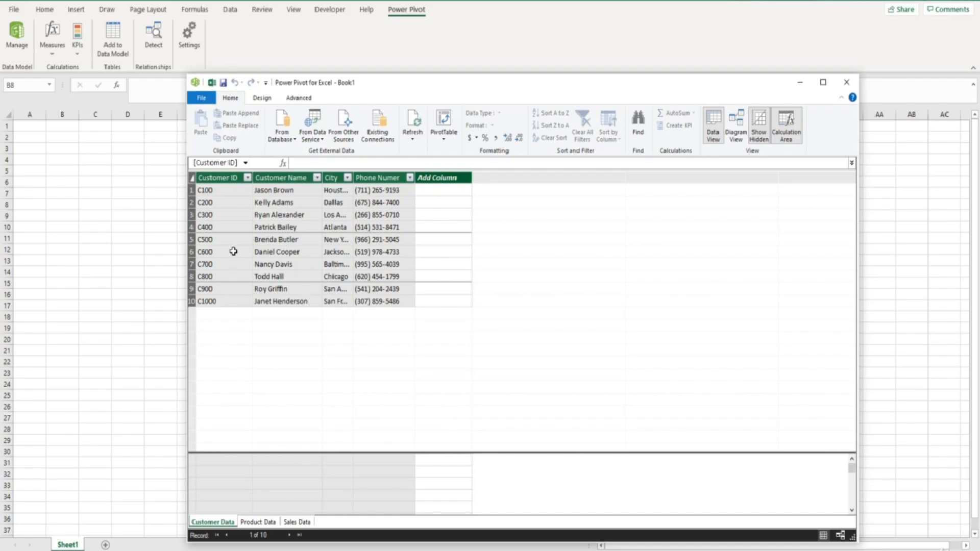
Step: Rearrange the diagram so the Sales Data table sits between the Customer Data and Product Data tables
{"action": "left_click", "coordinate": [735, 134]}
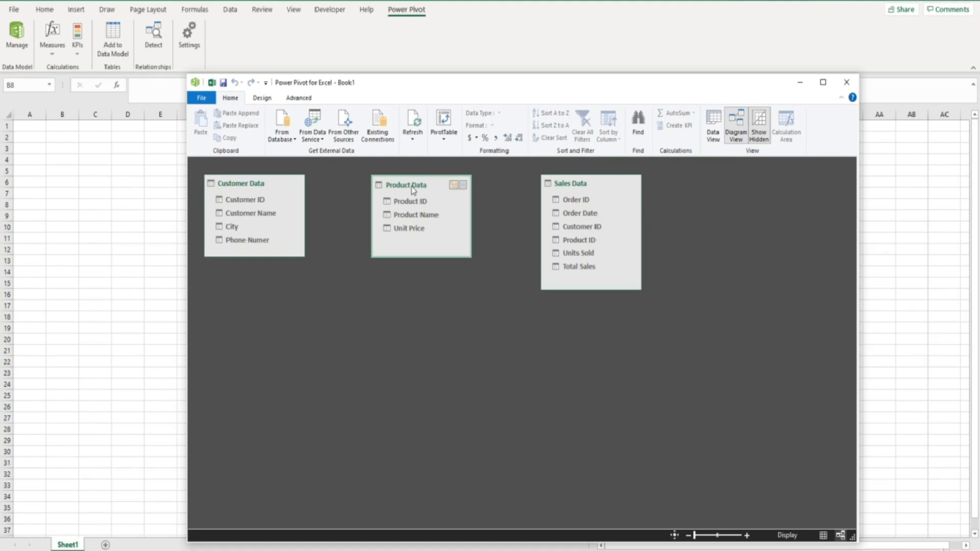
{"action": "left_click_drag", "start_coordinate": [414, 190], "coordinate": [479, 190]}
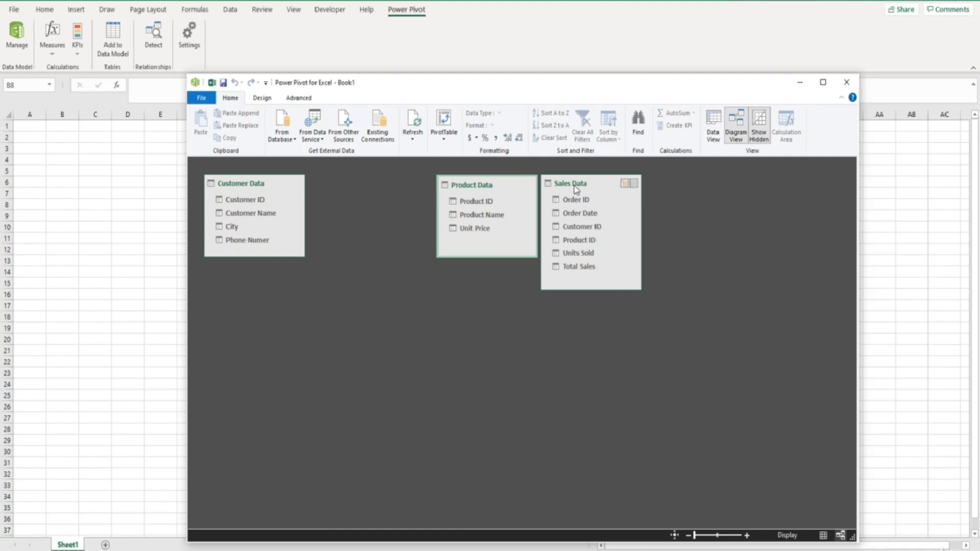
{"action": "left_click_drag", "start_coordinate": [576, 190], "coordinate": [362, 190]}
{"action": "left_click_drag", "start_coordinate": [462, 190], "coordinate": [474, 192]}
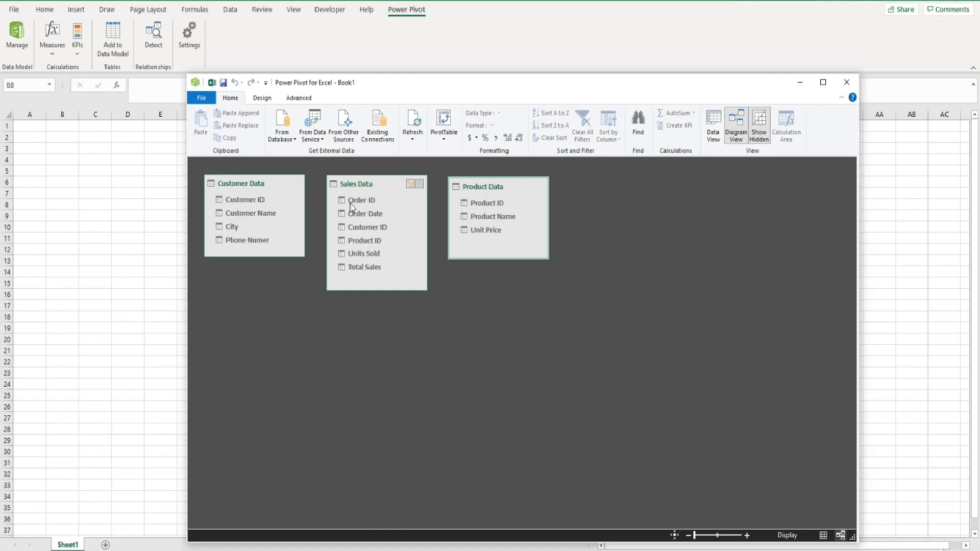
Step: Create a relationship from Customer ID in Sales Data to Customer ID in Customer Data
{"action": "left_click", "coordinate": [342, 232]}
{"action": "left_click_drag", "start_coordinate": [341, 232], "coordinate": [238, 201]}
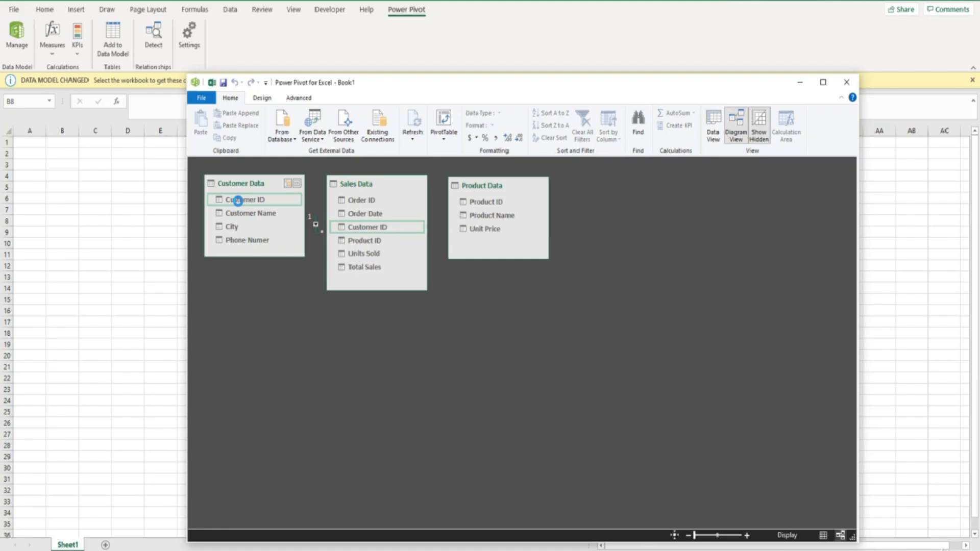
Step: Compare the Product ID columns of the Sales Data and Product Data tables in the data grid
{"action": "left_click", "coordinate": [713, 127]}
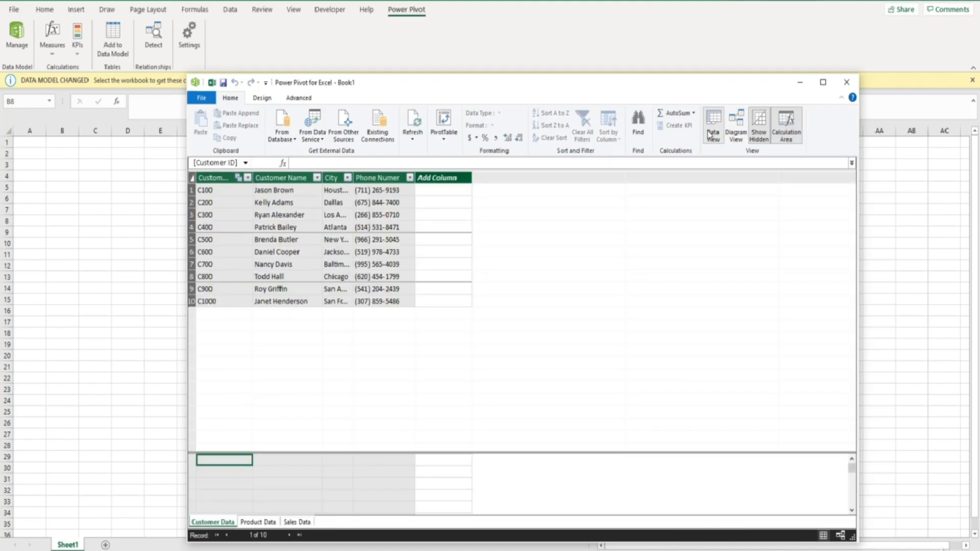
{"action": "left_click", "coordinate": [297, 523]}
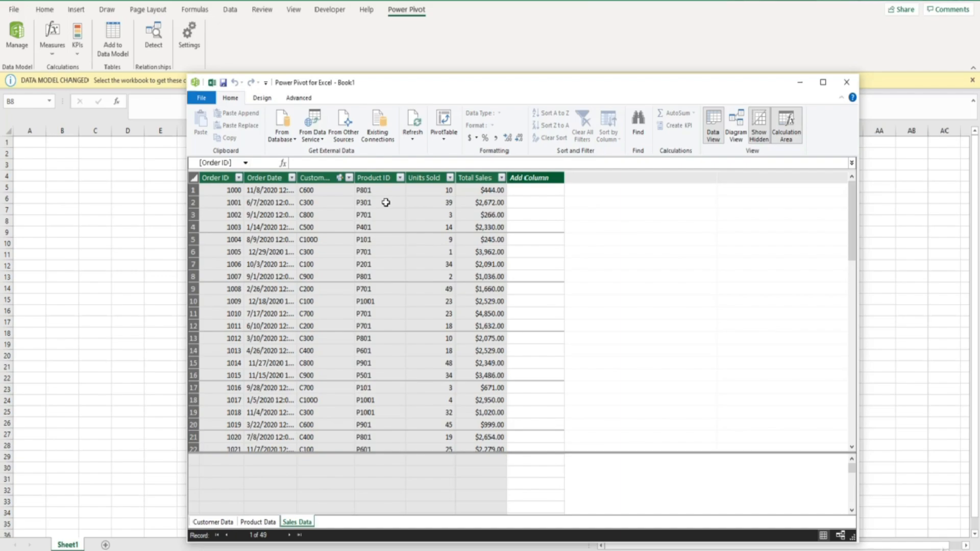
{"action": "left_click", "coordinate": [271, 521]}
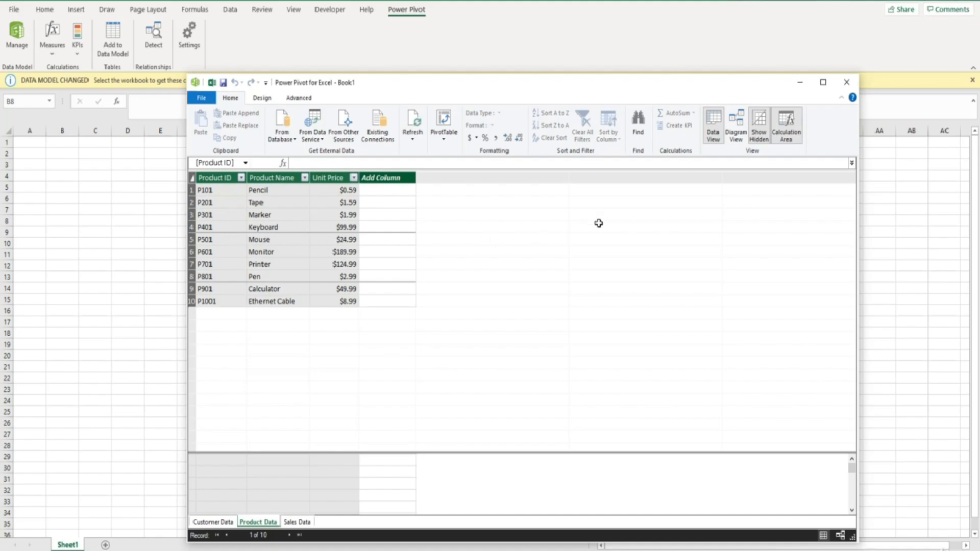
Step: Create a relationship in the diagram from Product ID in Sales Data to Product ID in Product Data
{"action": "left_click", "coordinate": [730, 133]}
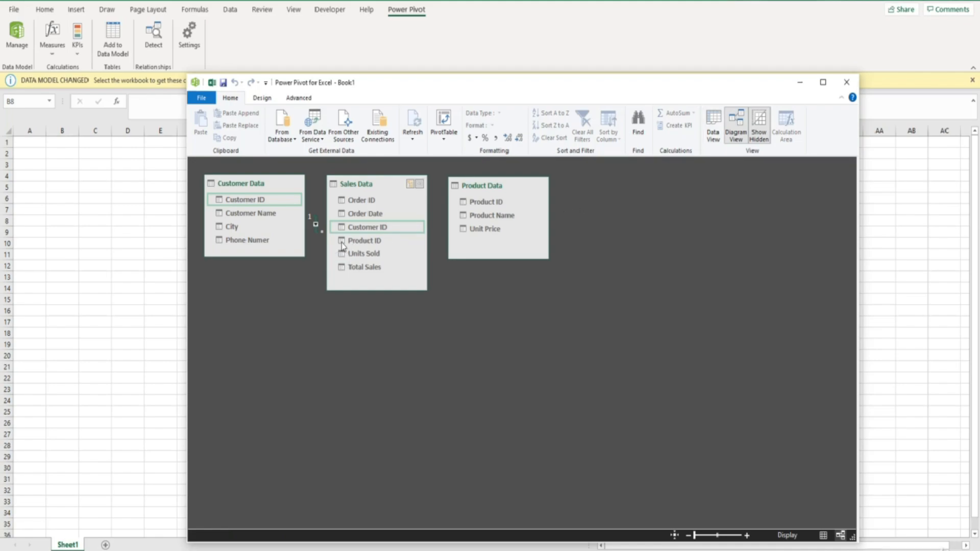
{"action": "left_click_drag", "start_coordinate": [341, 247], "coordinate": [464, 206]}
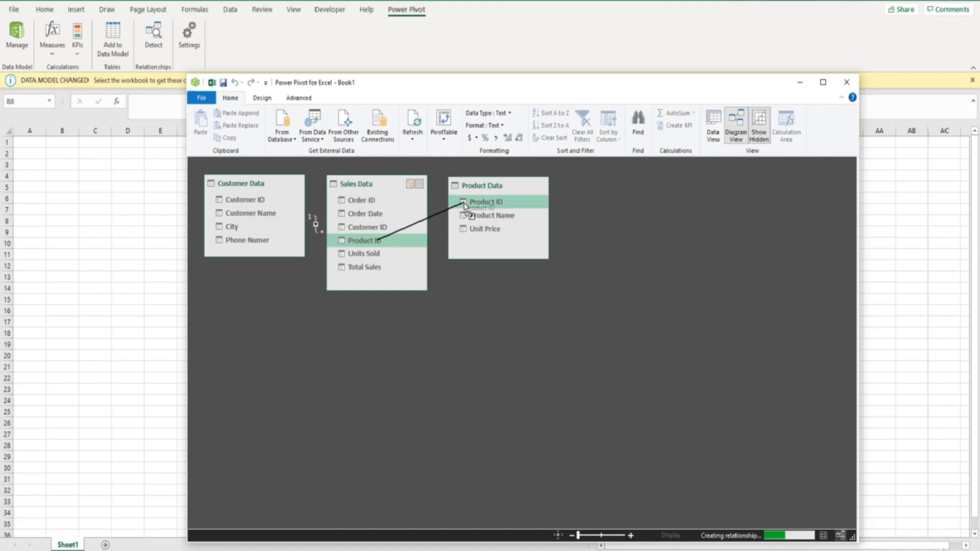